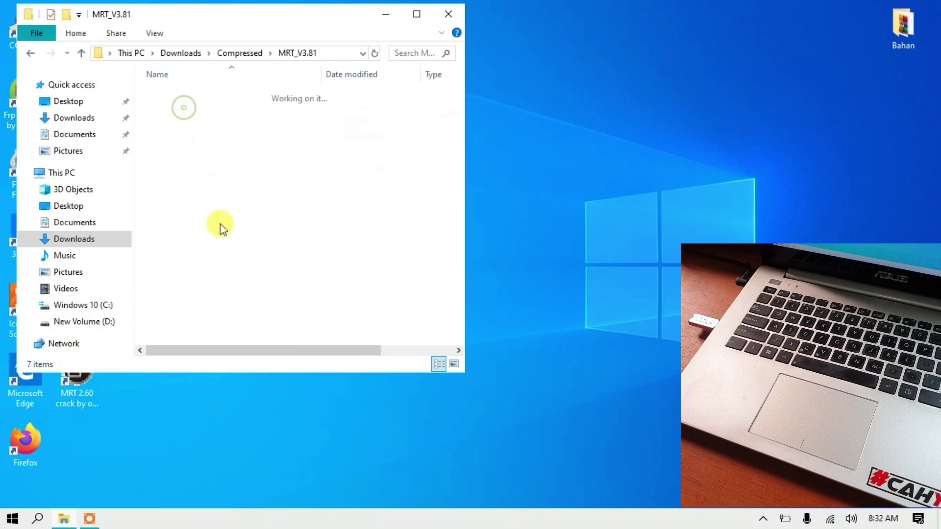
Try to launch MRT_3.81.exe from the MRT_V3.81 folder and check the Wi-Fi connection.
double_click(196, 167)
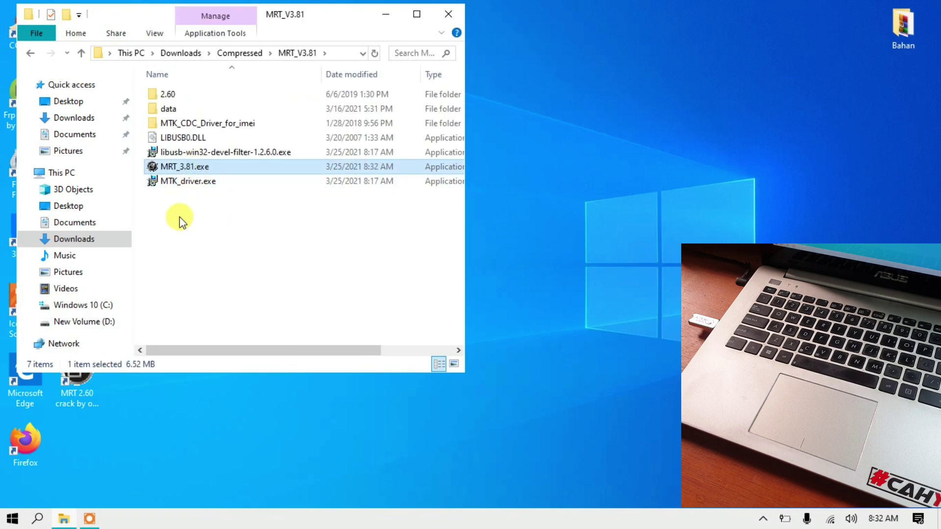
click(831, 520)
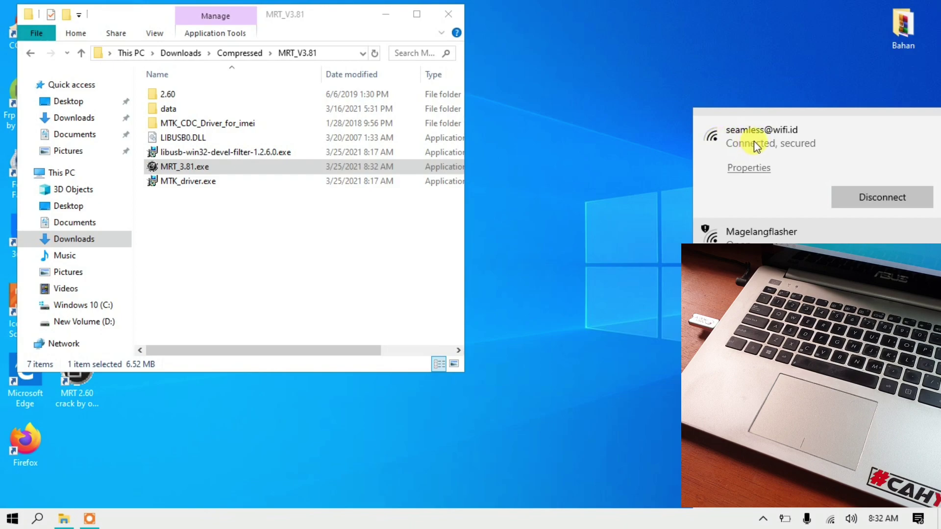
click(322, 245)
Extract MRT_V3.81.zip in the Compressed folder into its own MRT_V3.81 folder, overwriting the existing files.
click(36, 58)
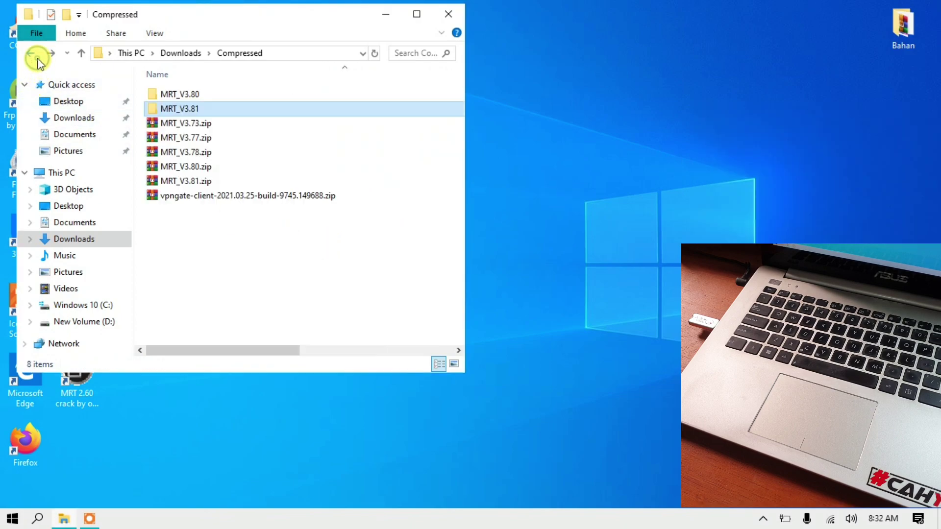
click(191, 181)
right_click(191, 180)
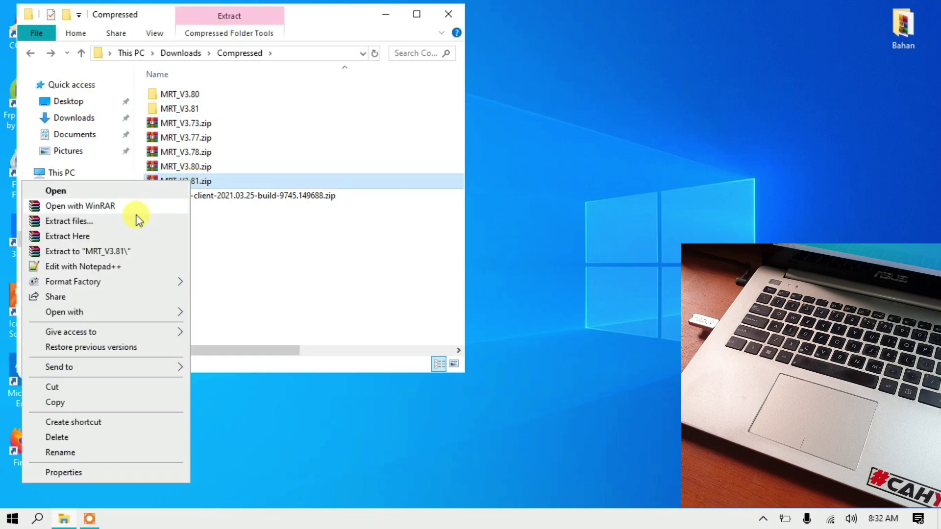
click(141, 251)
click(435, 340)
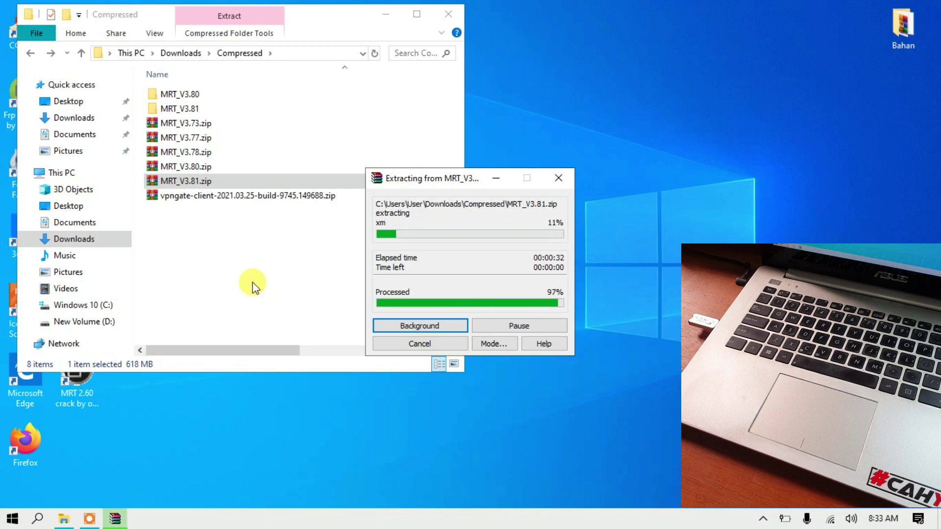
Try to run MRT_3.81.exe from the freshly extracted MRT_V3.81 folder.
double_click(188, 109)
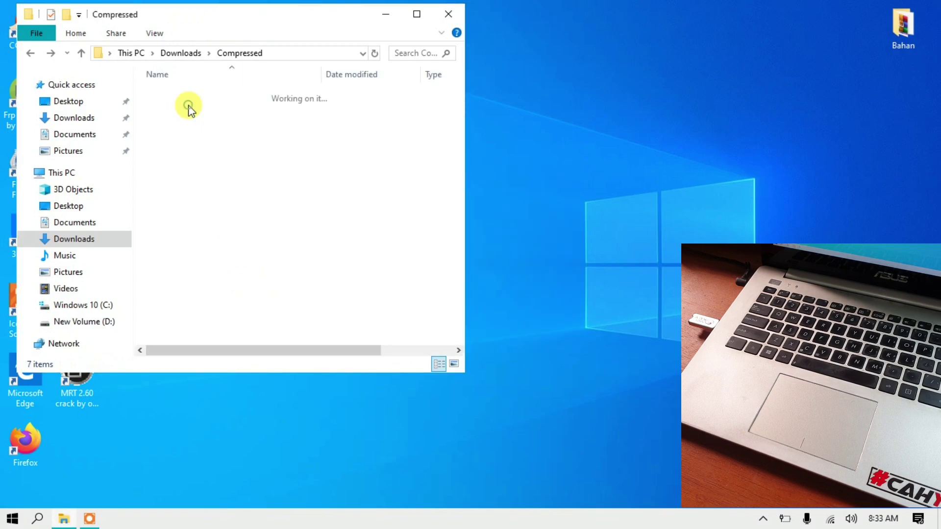
click(190, 168)
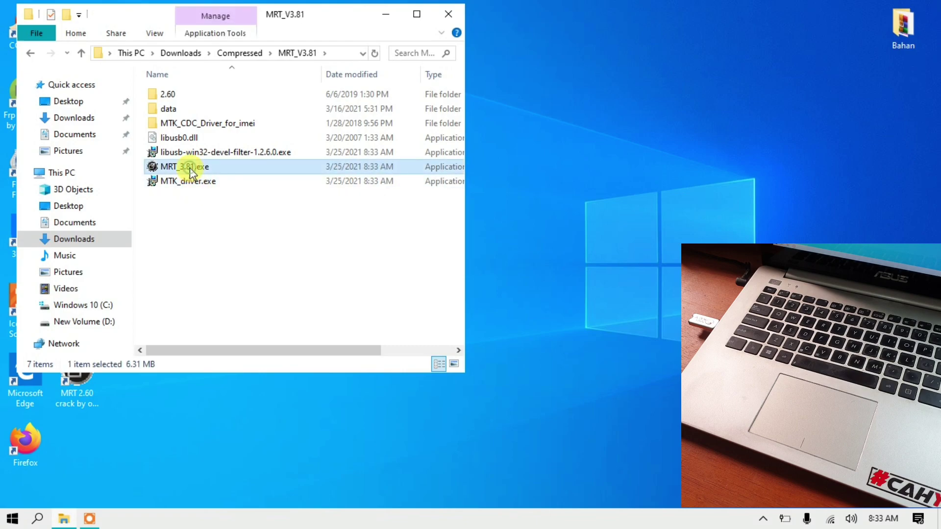
click(198, 222)
double_click(189, 168)
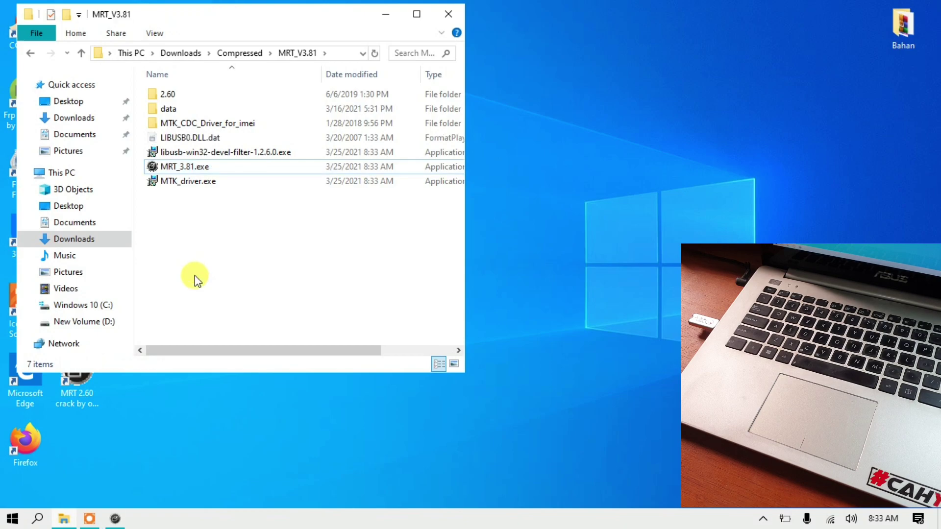
mouse_move(117, 520)
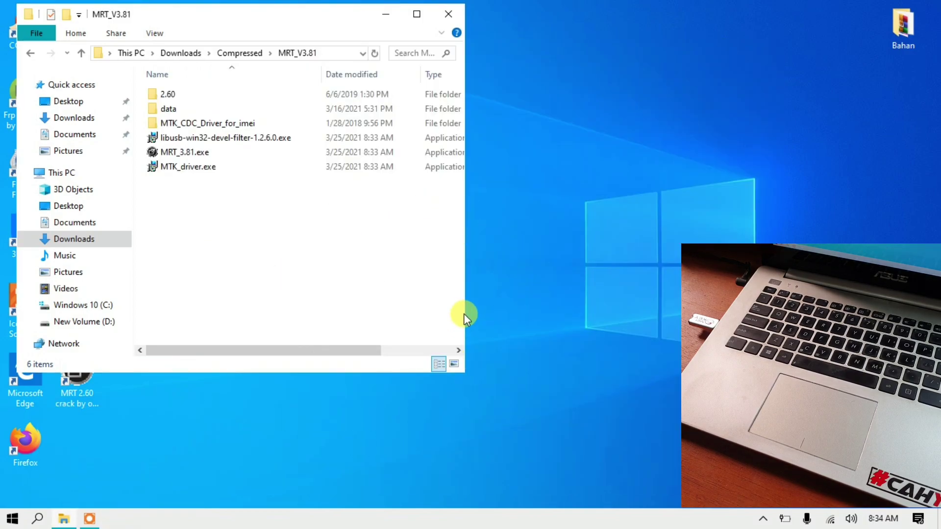
Extract vpngate-client-2021.03.25-build-9745.149688.zip in the Compressed folder into a folder of the same name.
click(31, 60)
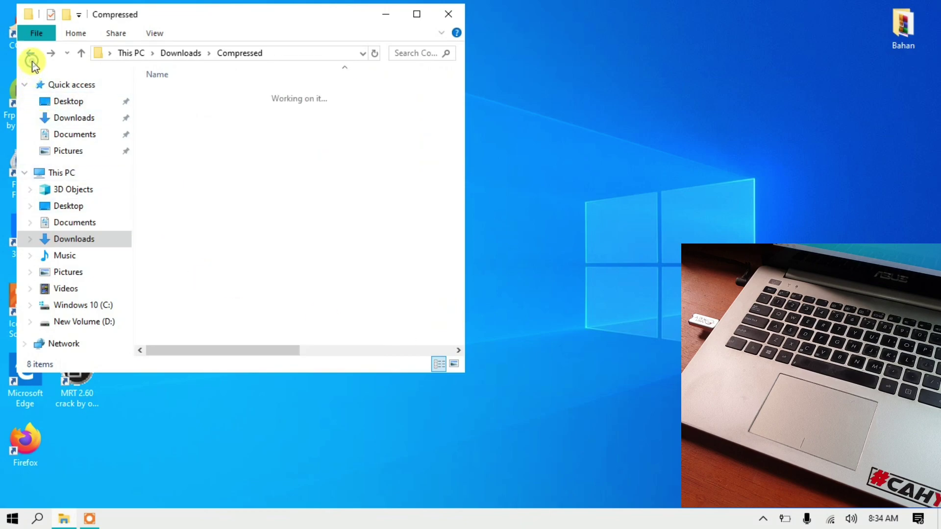
click(204, 207)
click(194, 201)
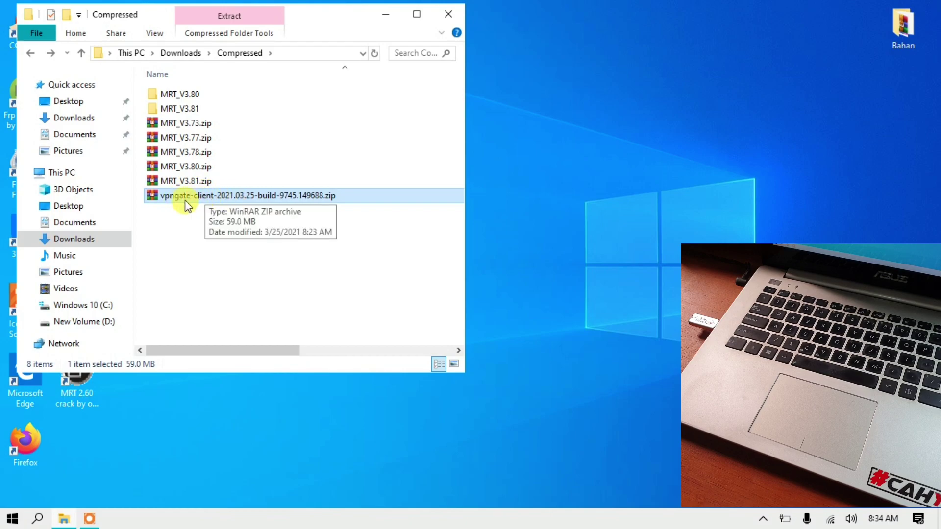
right_click(204, 195)
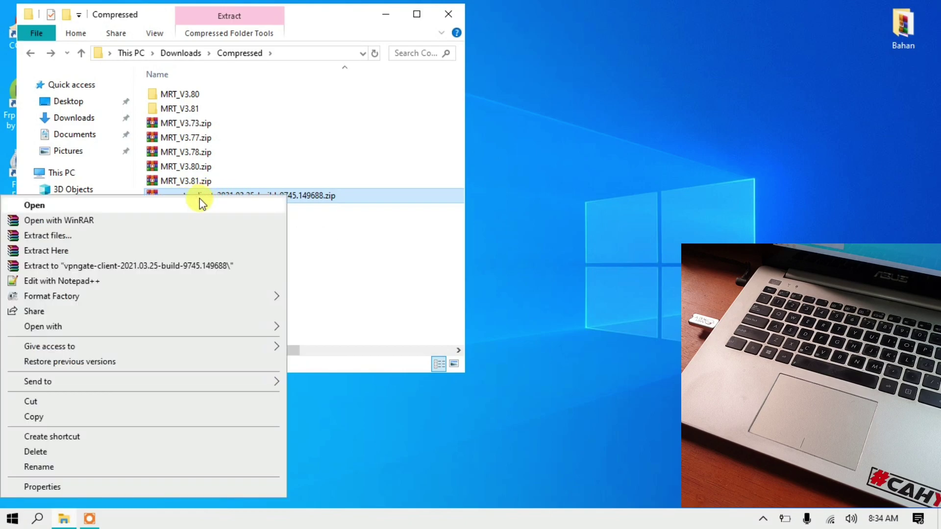
click(165, 270)
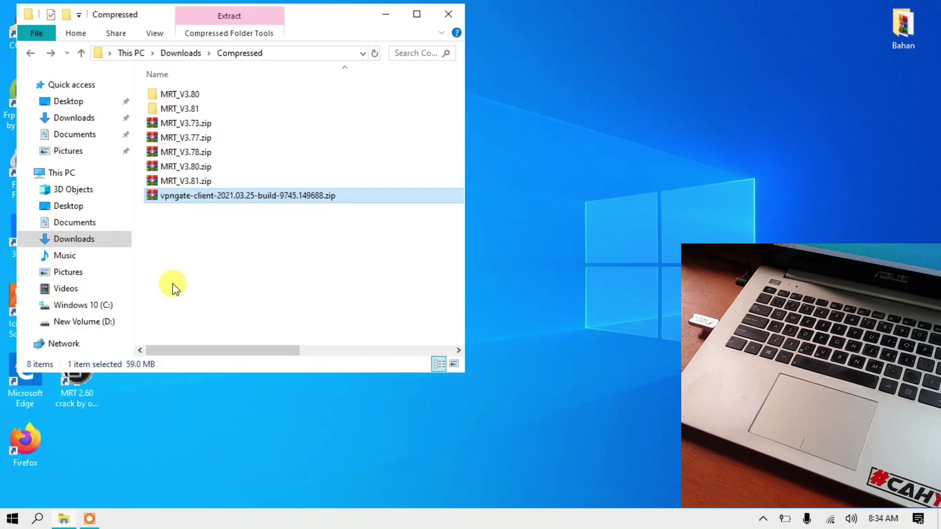
Launch the installer vpngate-client-v4.34-9745-beta-2020.04.05.exe from the extracted VPN Gate folder.
double_click(248, 125)
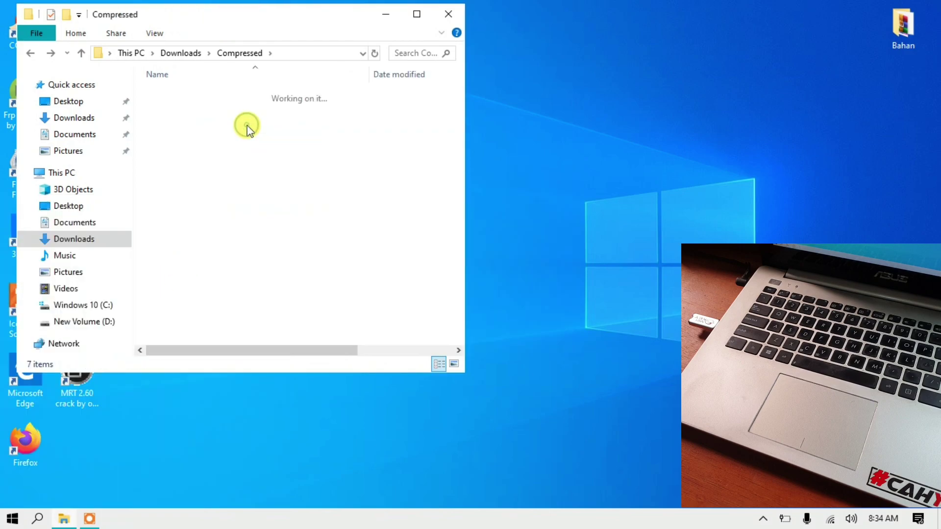
click(186, 136)
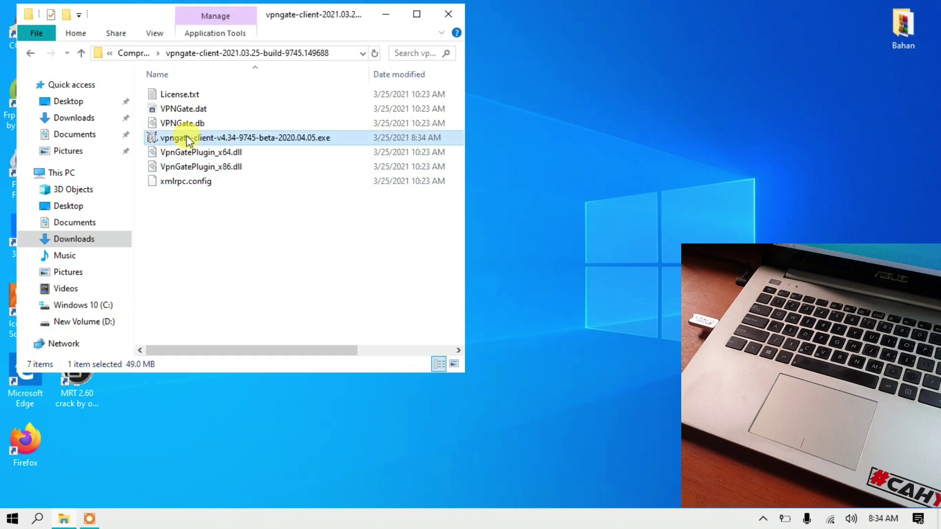
double_click(283, 143)
drag(373, 113, 190, 88)
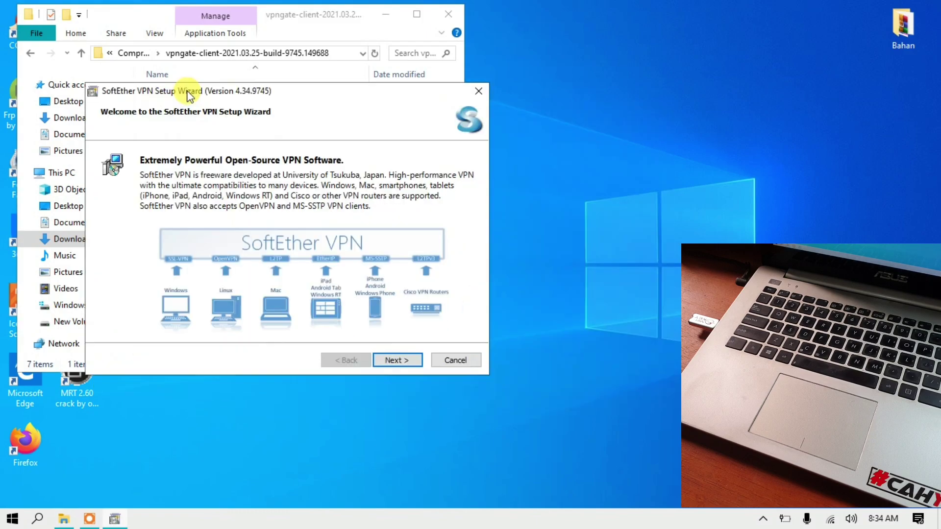
Install SoftEther VPN Client in the default directory, accepting the licence agreement, and finish without starting the Client Manager.
click(389, 363)
click(395, 362)
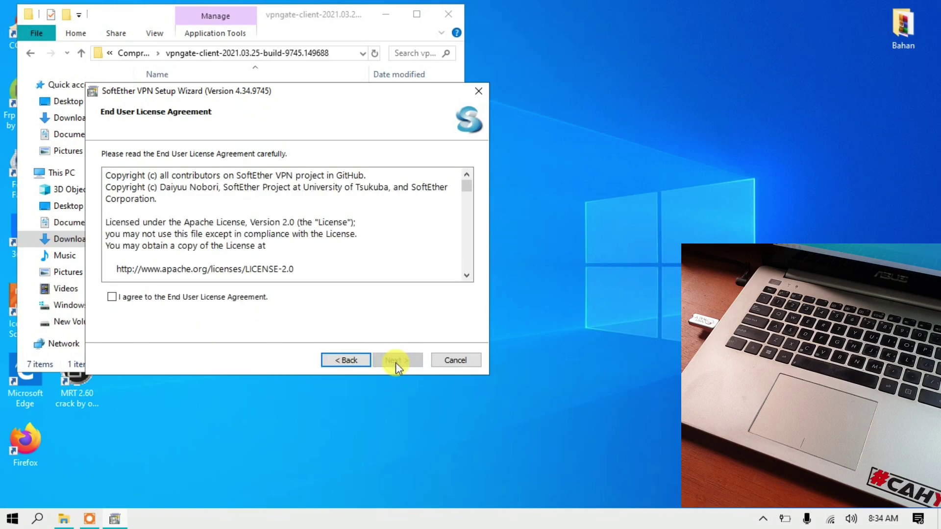
click(230, 299)
click(391, 363)
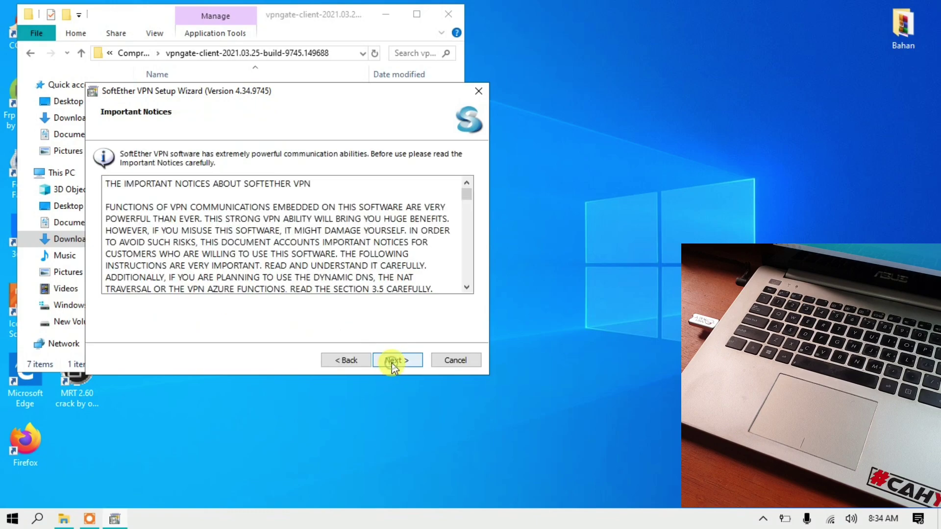
click(392, 363)
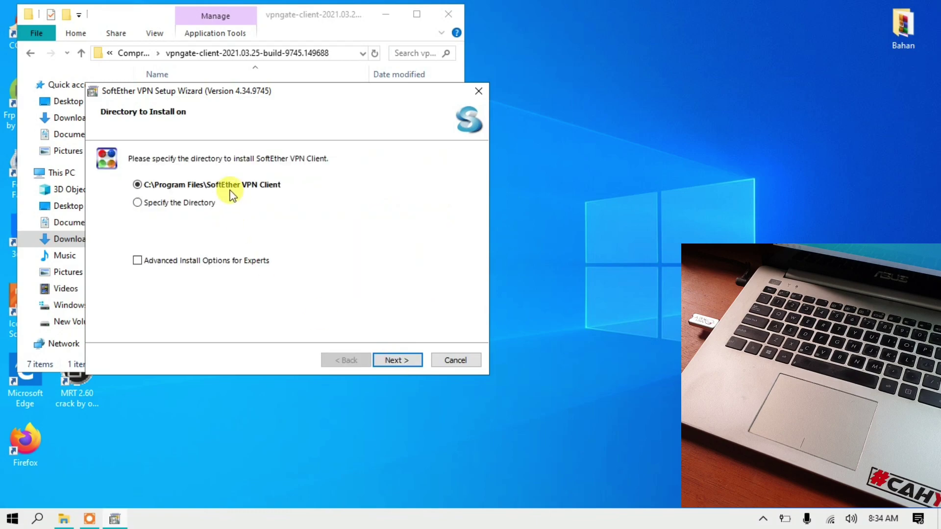
click(390, 362)
click(389, 362)
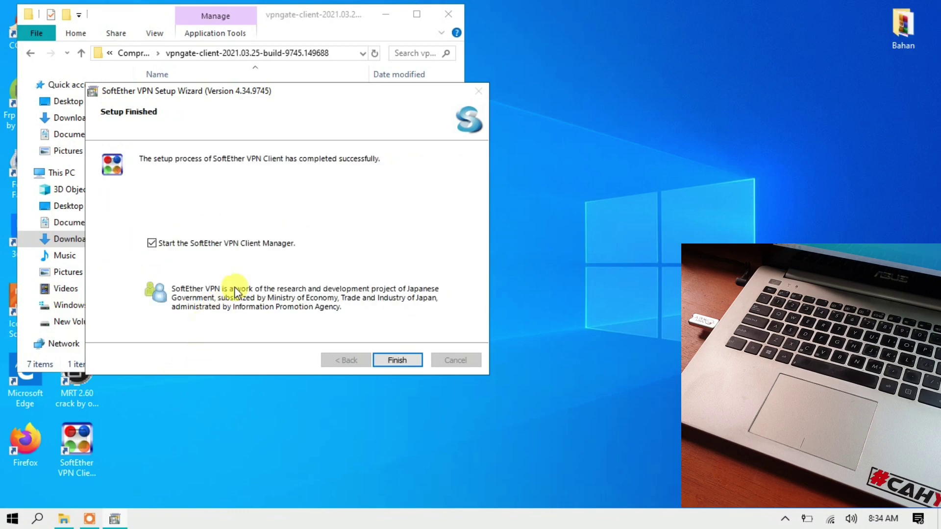
click(151, 243)
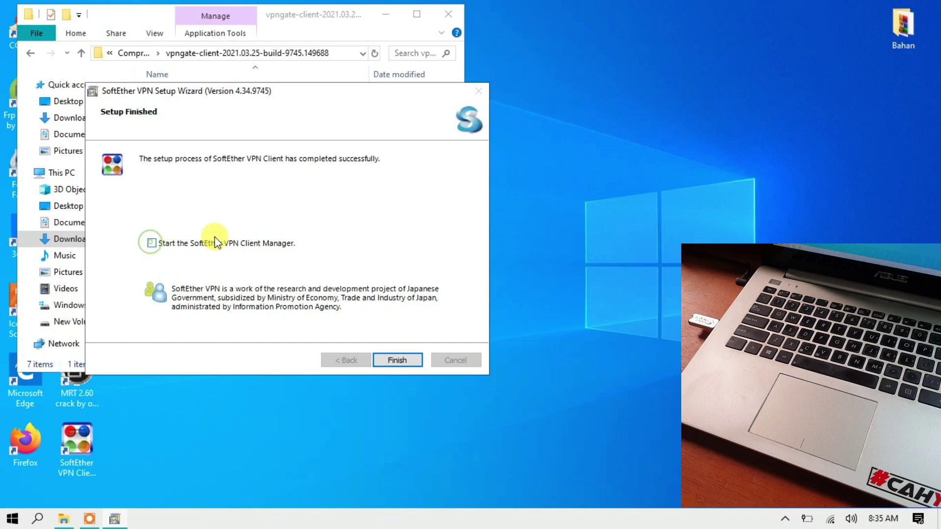
click(392, 361)
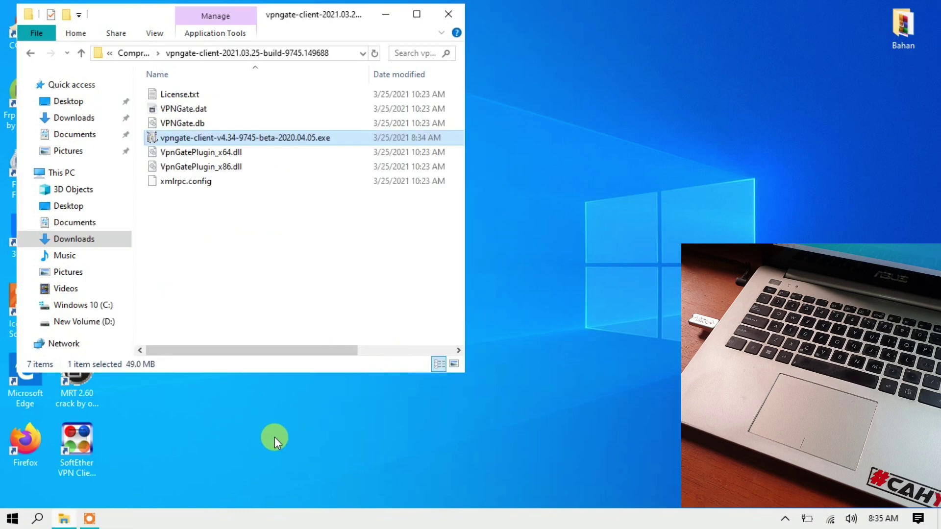
Minimize the file window and start SoftEther VPN Client Manager from its desktop shortcut.
click(385, 15)
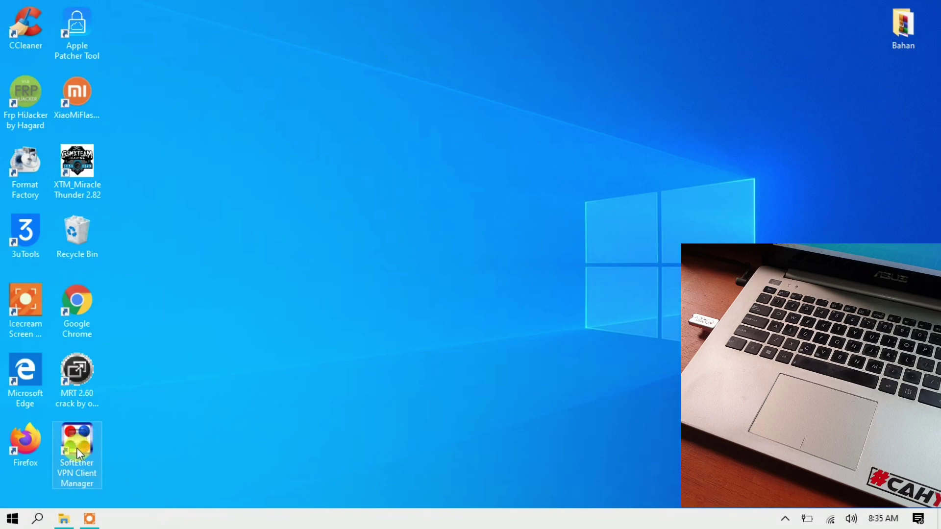
drag(75, 448, 147, 309)
click(168, 365)
click(133, 310)
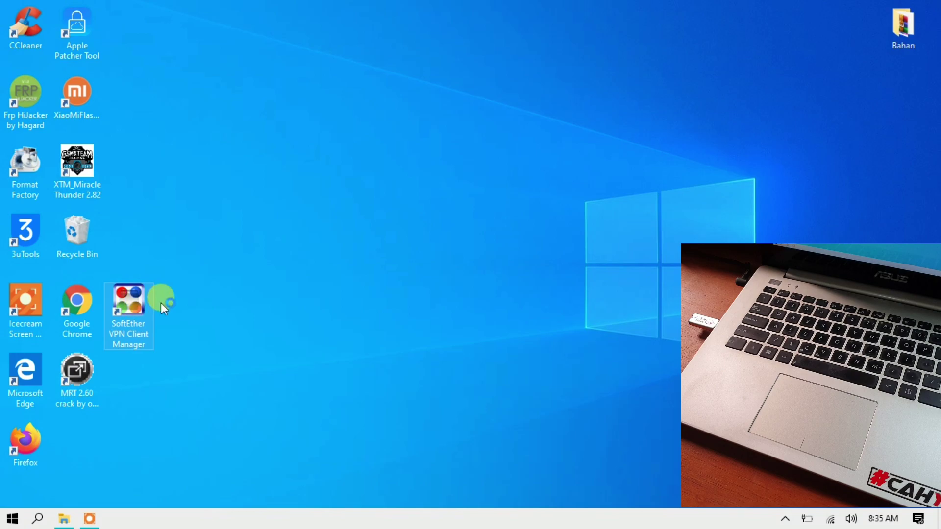
double_click(139, 304)
drag(133, 310, 80, 453)
drag(381, 46, 275, 22)
Open the VPN Gate Public VPN Relay Servers list and select the Japanese server public-vpn-109.
click(152, 86)
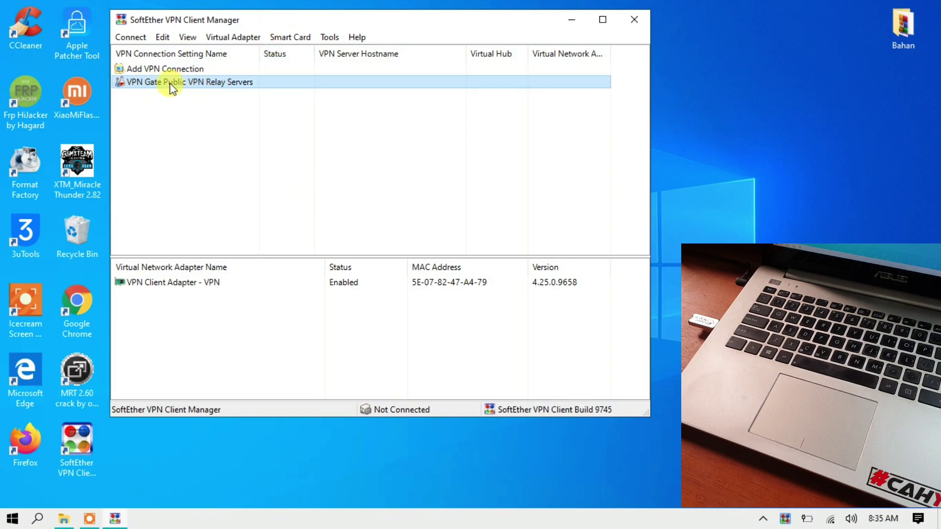
double_click(169, 84)
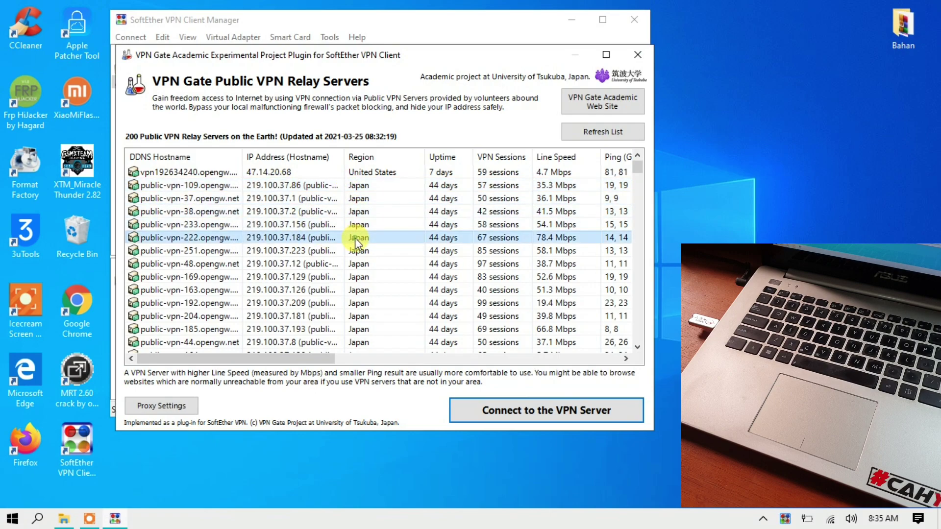
scroll(371, 290, down, 1)
scroll(370, 287, down, 1)
scroll(367, 290, up, 2)
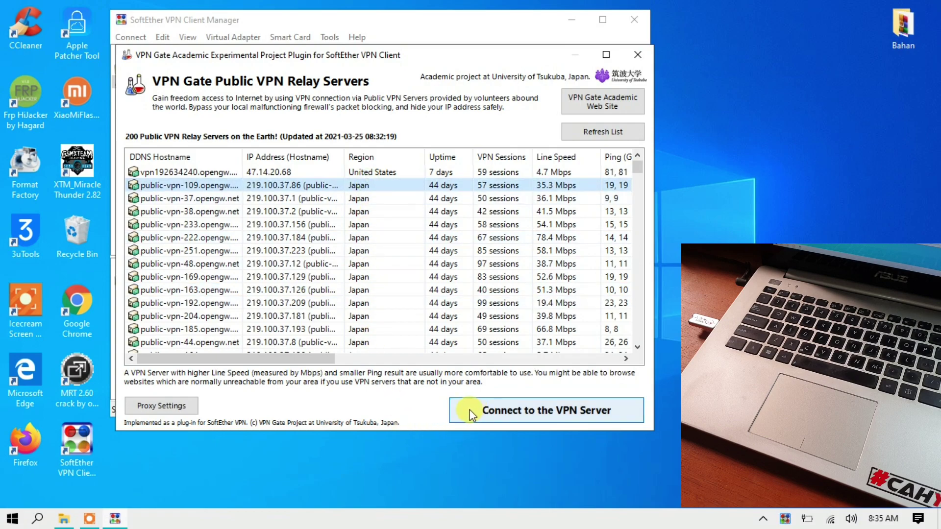
Connect to the selected VPN server using the TCP protocol, agreeing to the caution message and suppressing it in future.
click(485, 417)
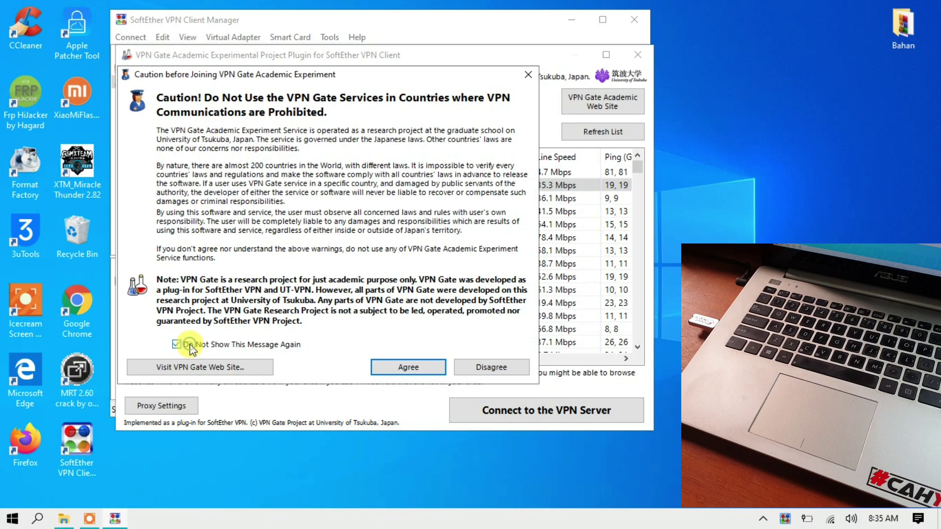
click(408, 370)
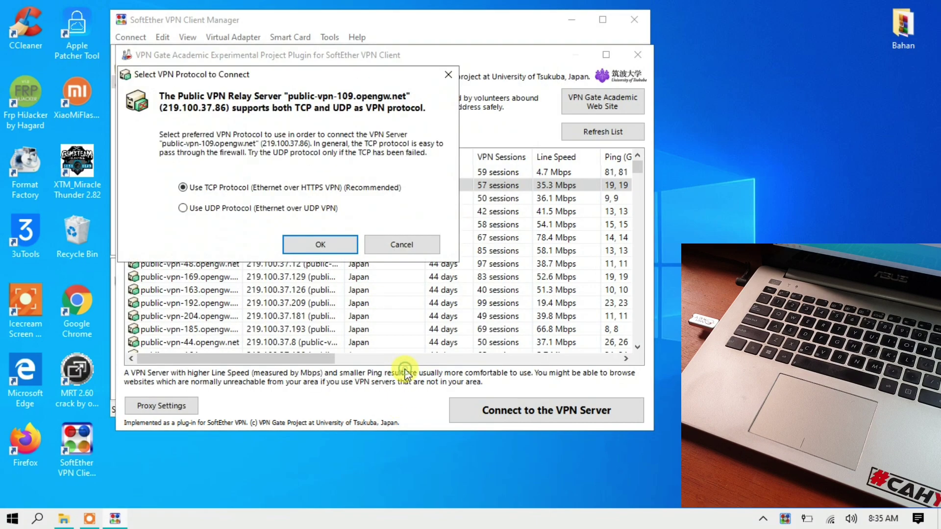
click(327, 247)
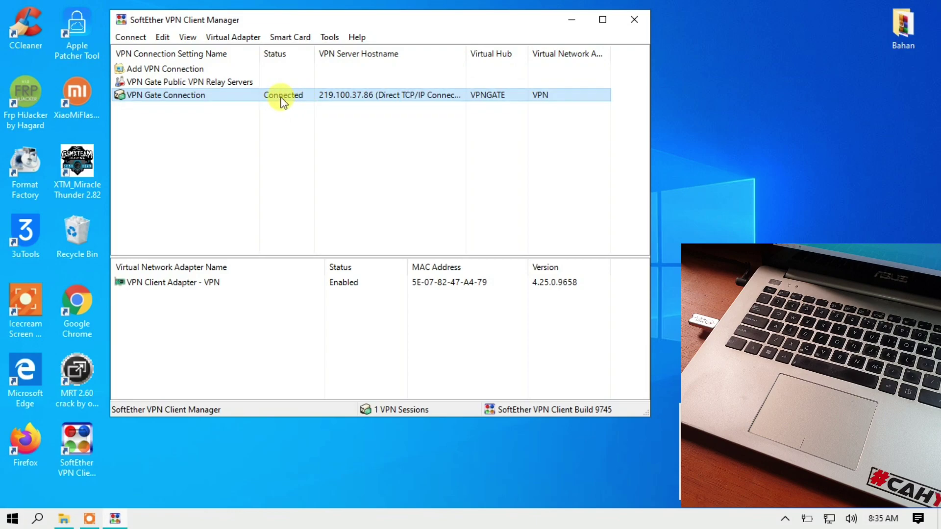
Arrange the VPN manager and File Explorer windows side by side and open the MRT_V3.81 folder in Compressed.
drag(272, 22, 167, 15)
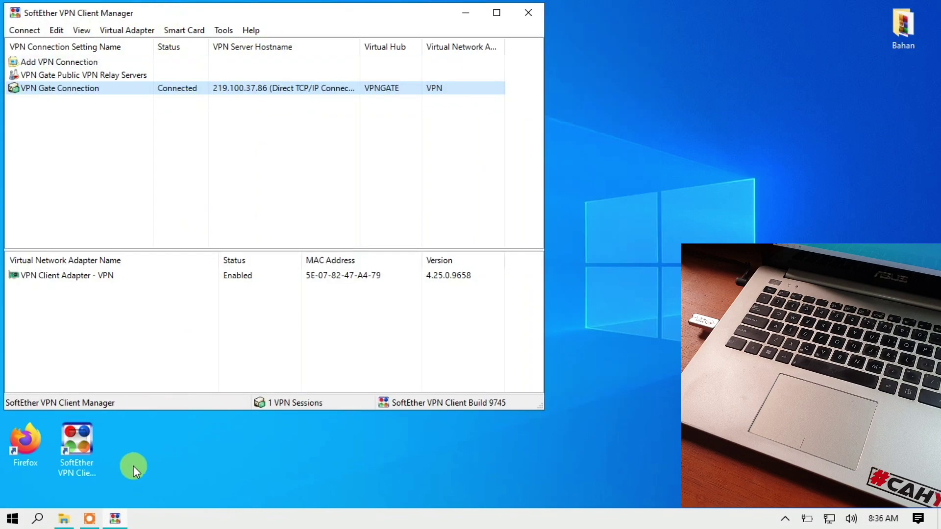
click(72, 518)
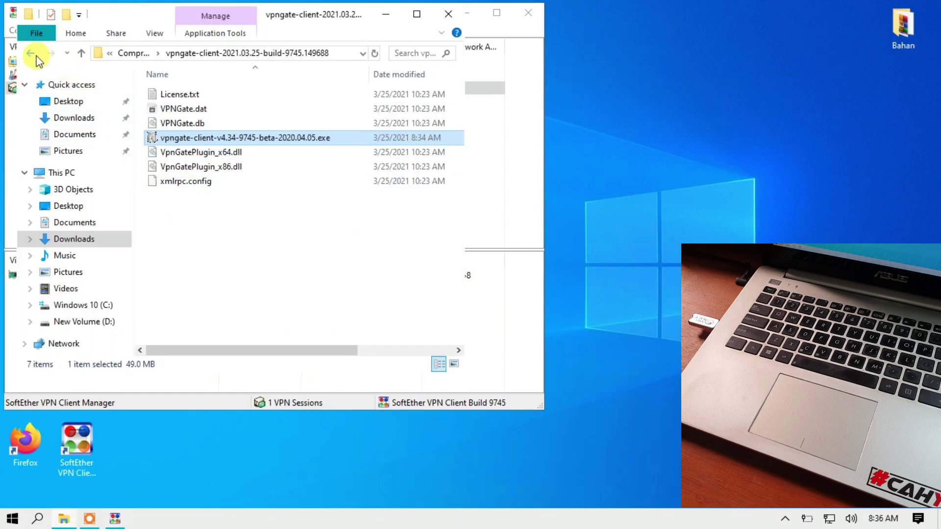
click(33, 54)
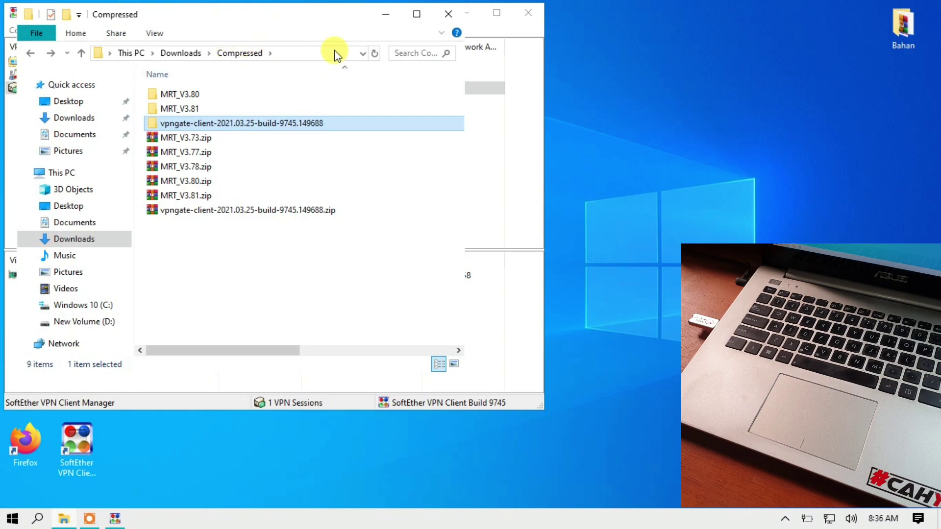
drag(319, 19, 848, 12)
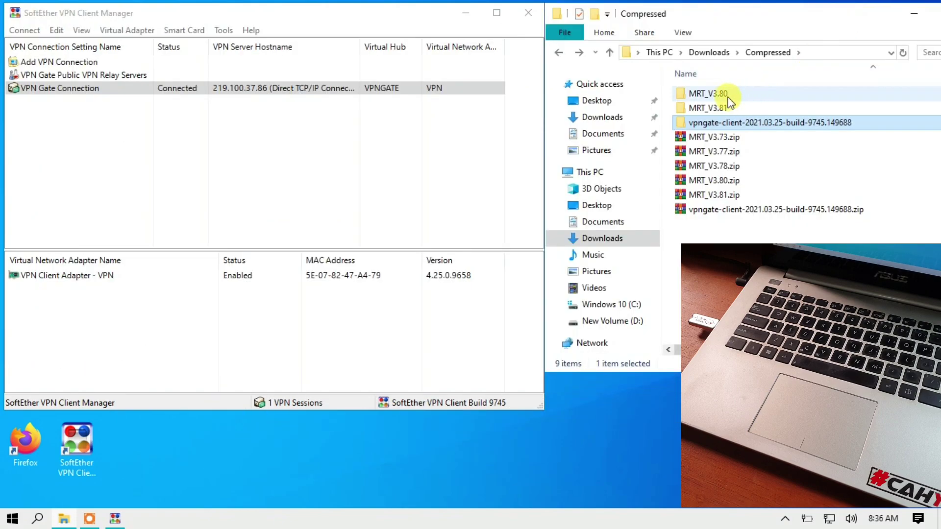
click(704, 110)
double_click(705, 110)
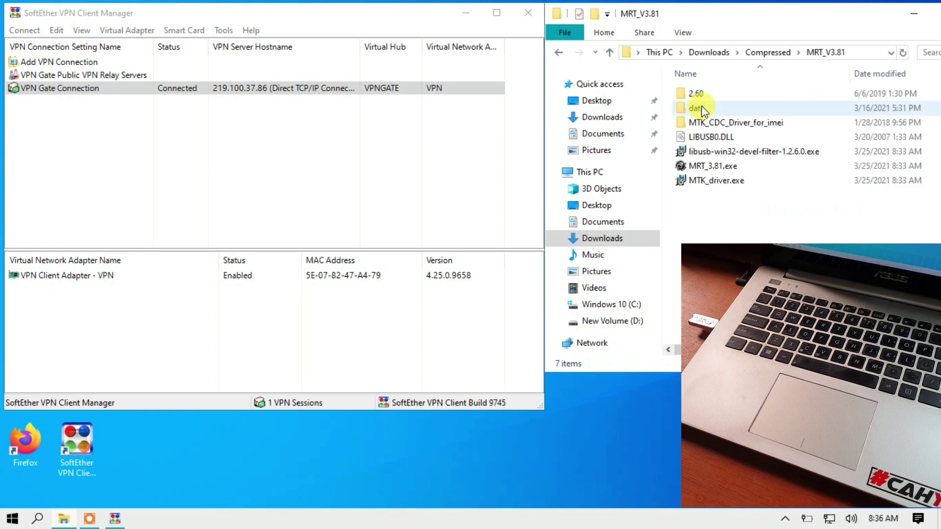
Try to launch MRT_3.81.exe from the existing MRT_V3.81 folder.
click(694, 168)
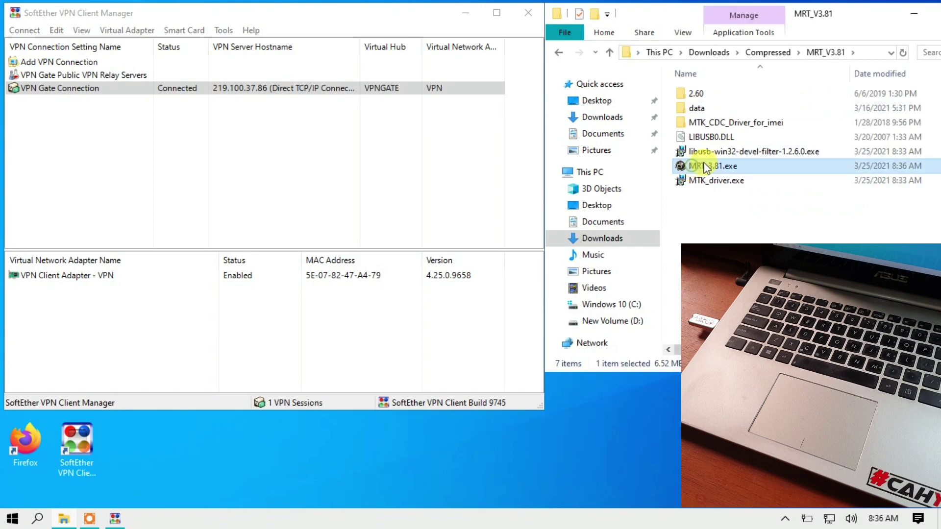
double_click(706, 166)
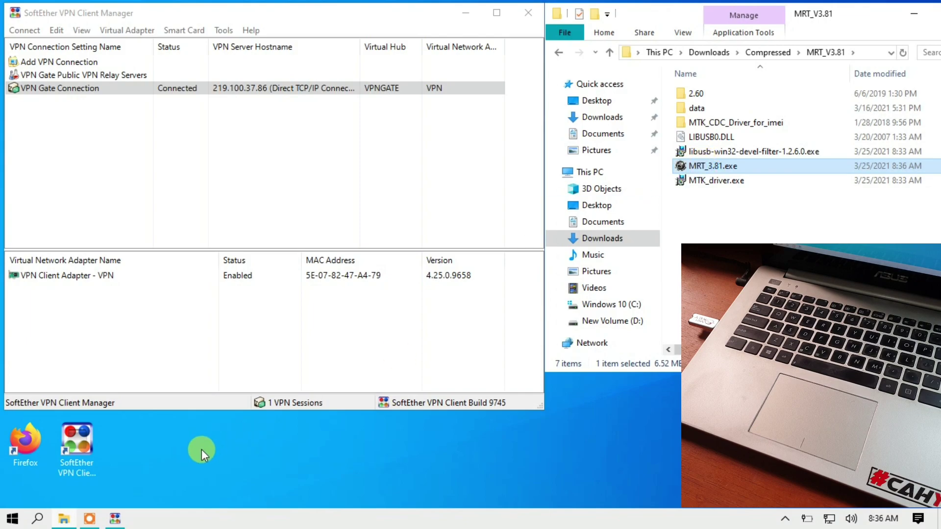
double_click(696, 165)
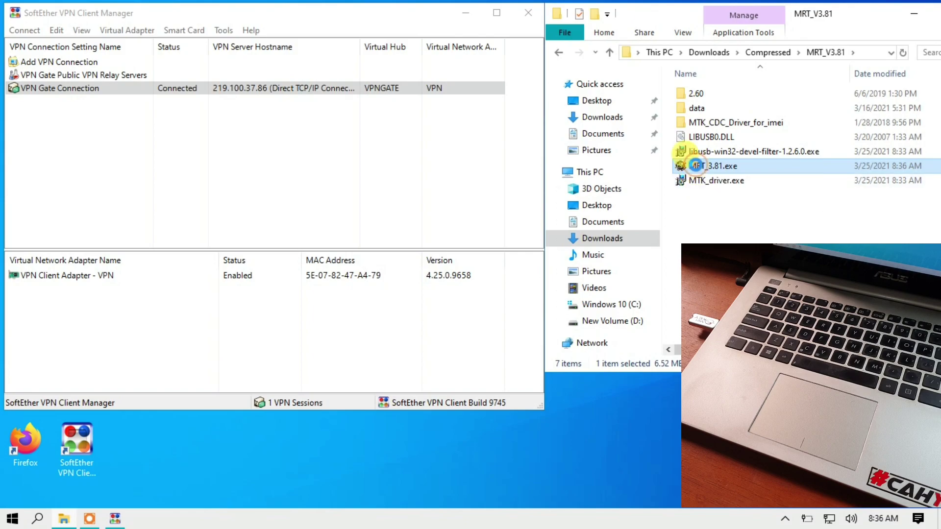
right_click(696, 166)
click(594, 184)
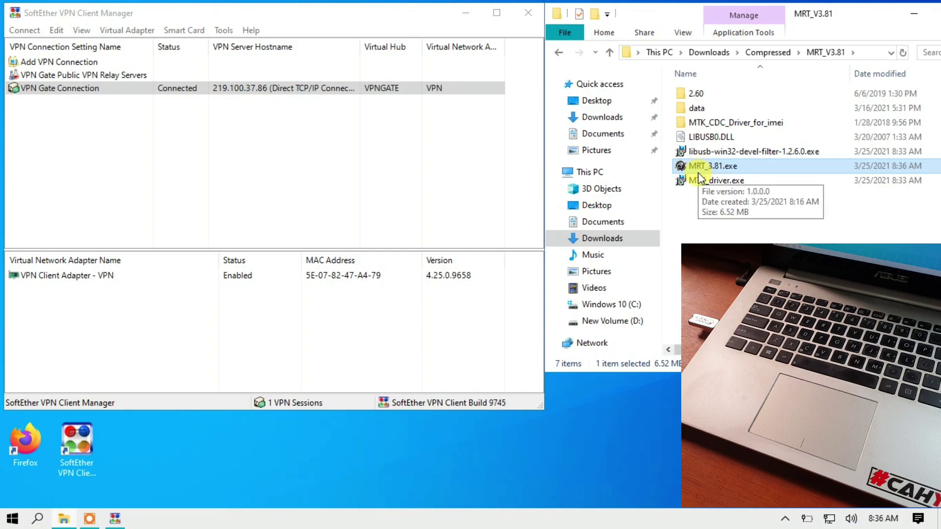
Extract MRT_V3.81.zip from the Compressed folder into its MRT_V3.81 folder again, replacing all existing files.
click(559, 53)
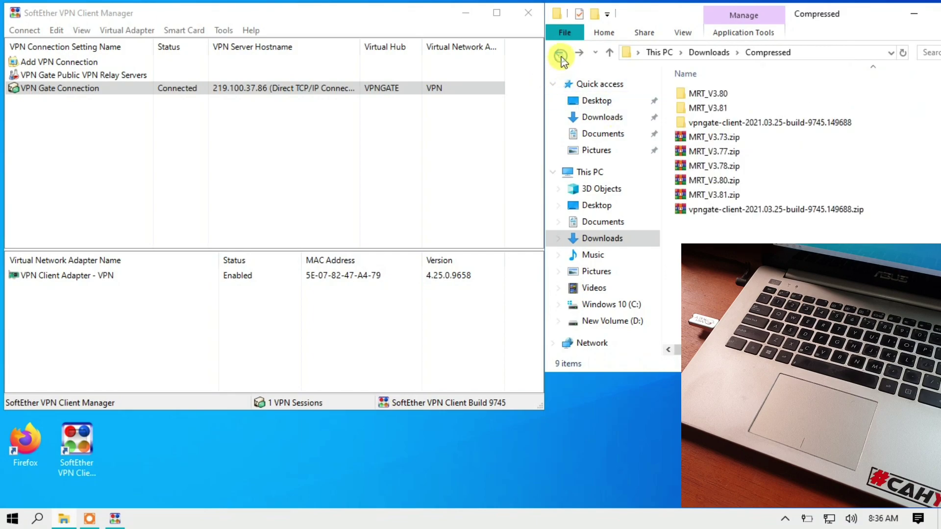
click(702, 196)
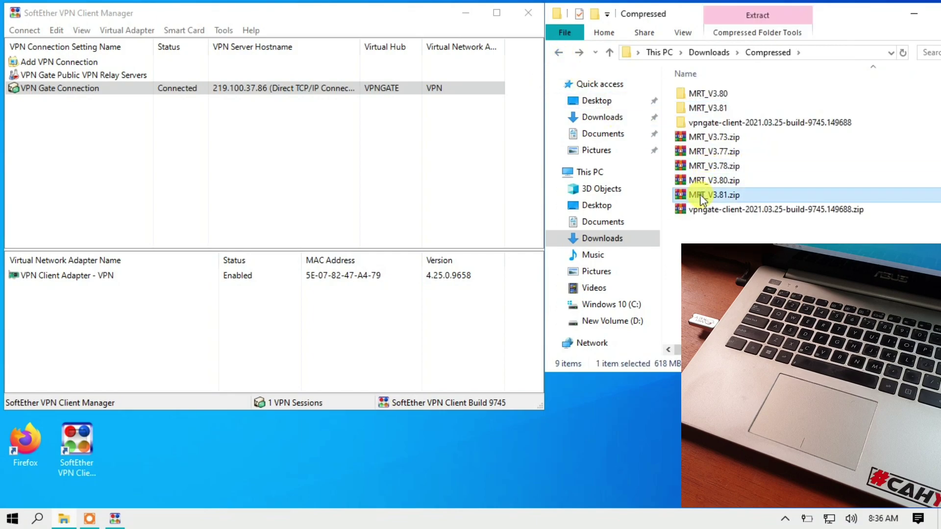
right_click(702, 194)
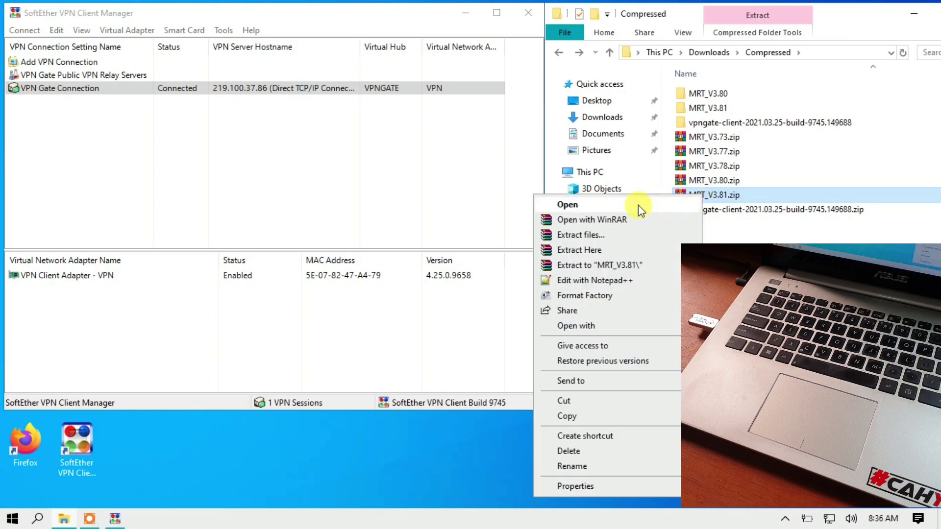
click(611, 267)
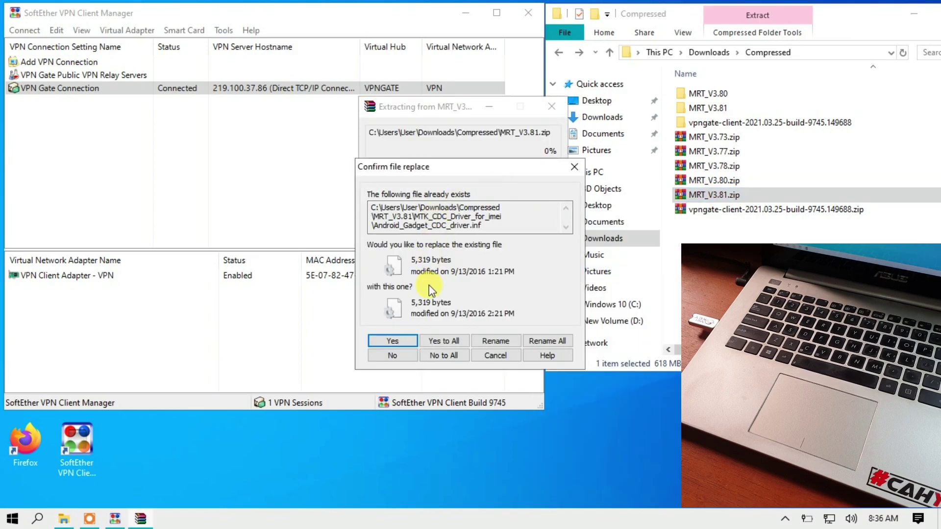
click(452, 342)
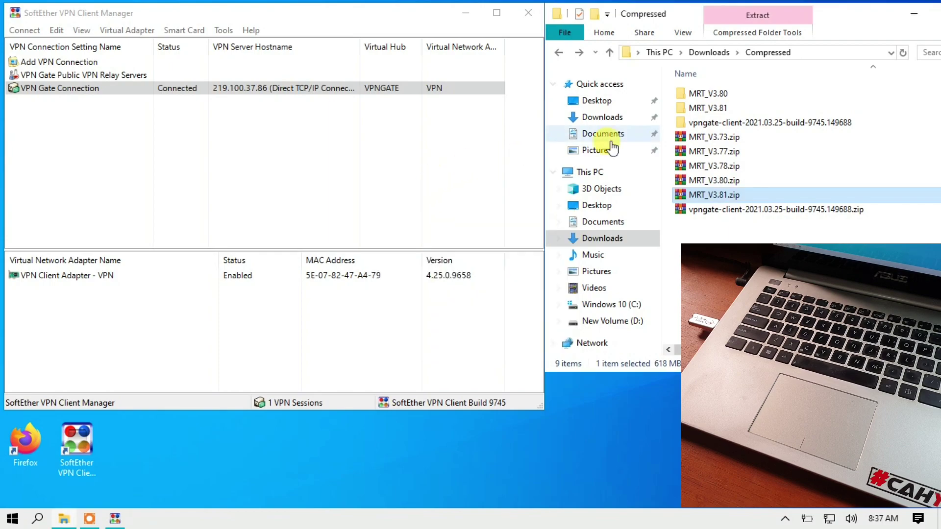
Run MRT_3.81.exe from the MRT_V3.81 folder, then move the MRT Key Ver 3.81 window aside and minimize it.
click(696, 110)
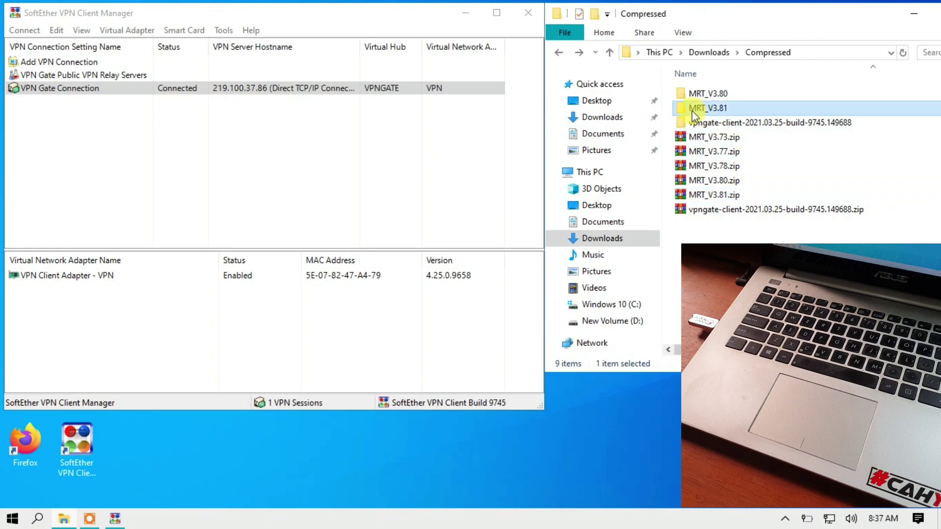
double_click(705, 110)
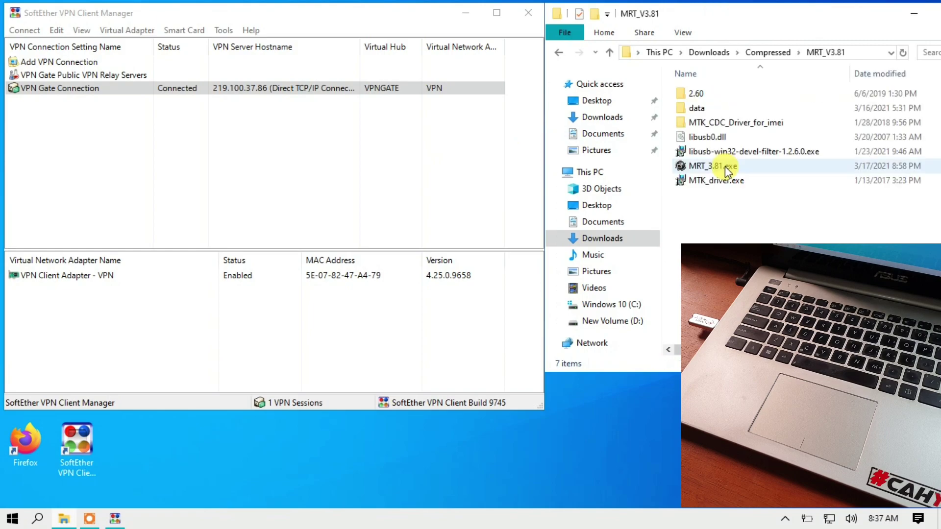
click(696, 168)
double_click(698, 167)
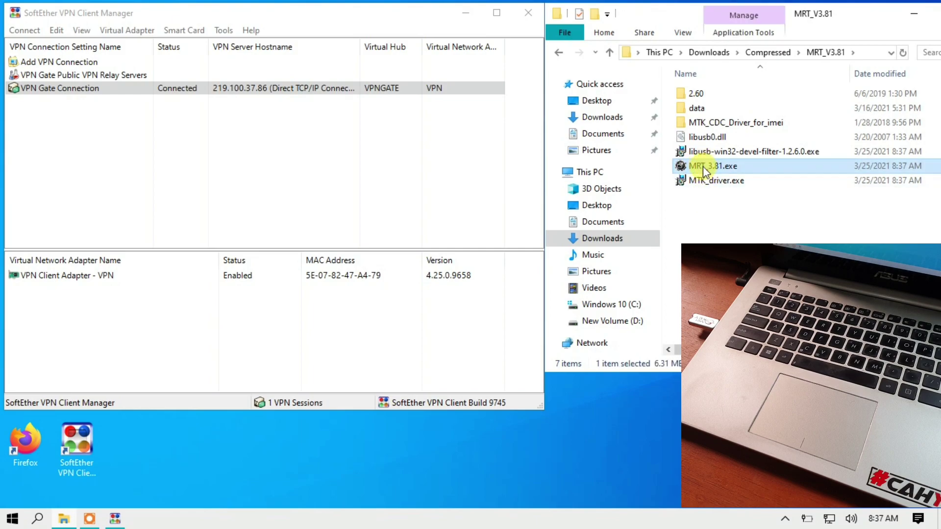
mouse_move(145, 520)
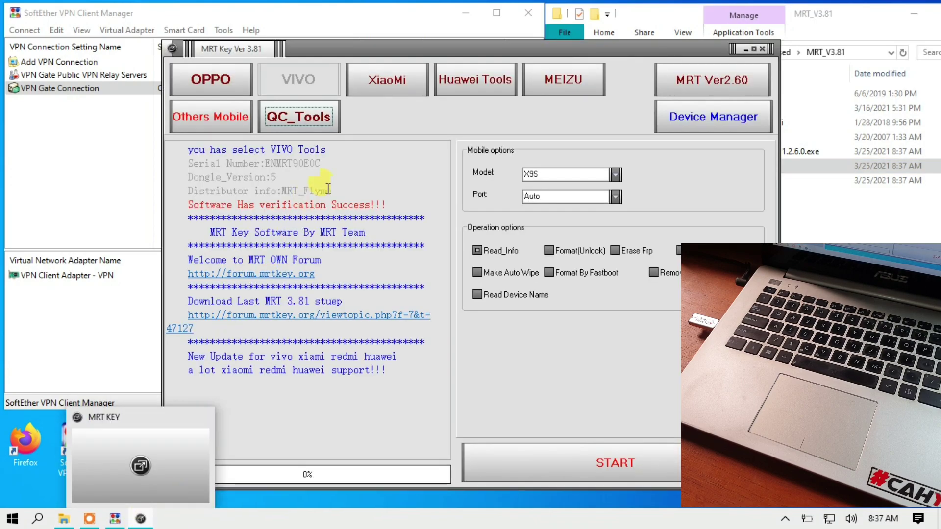
drag(357, 54, 261, 24)
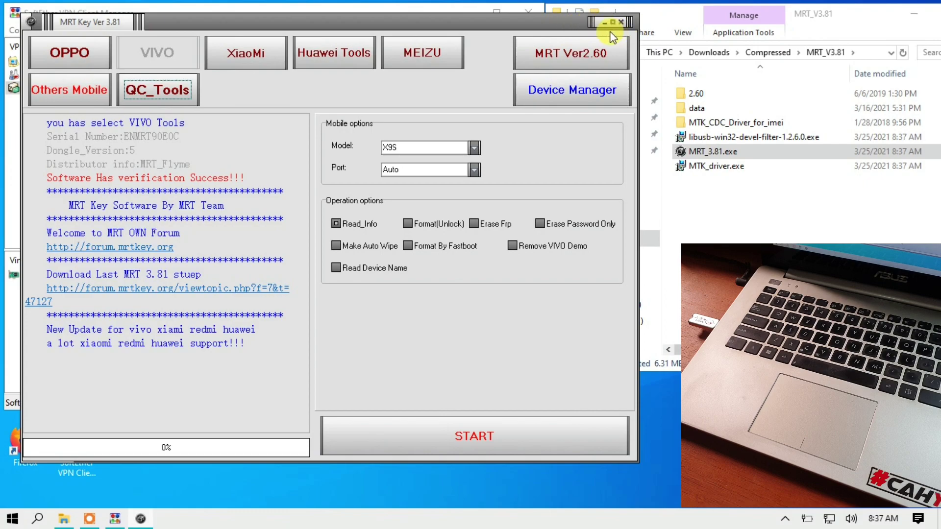
click(605, 22)
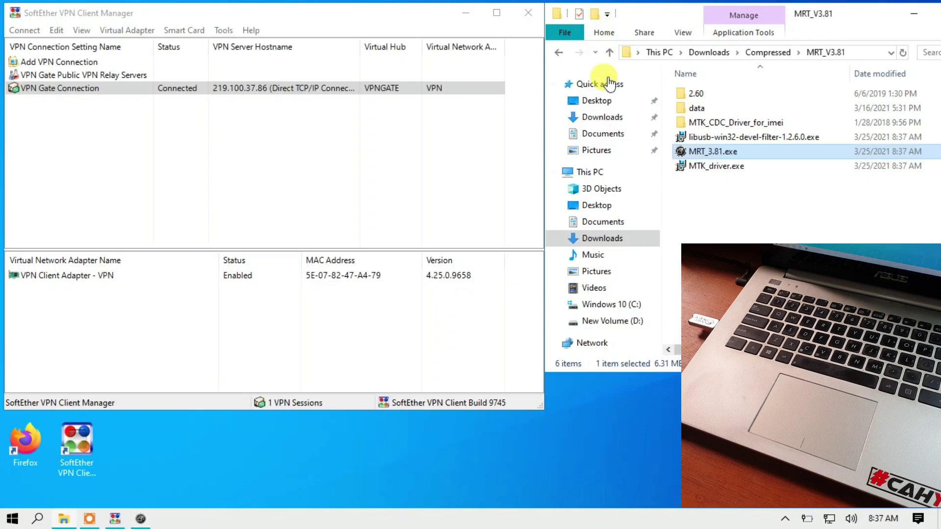
Try to launch MRT_V3.80.exe from the existing MRT_V3.80 folder in Compressed.
click(558, 52)
click(695, 98)
double_click(695, 98)
double_click(707, 166)
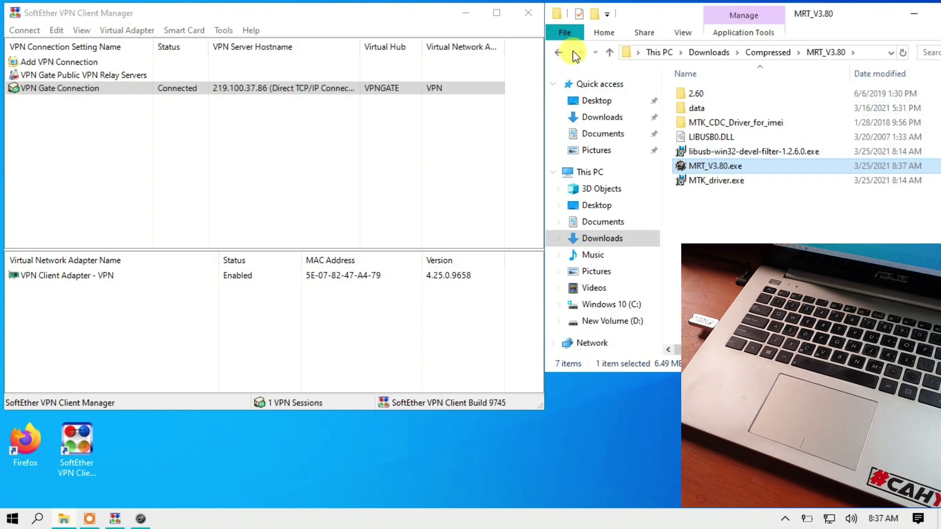
Extract MRT_V3.80.zip into its own folder, replacing all existing files, and extract MRT_V3.78.zip alongside it.
click(559, 52)
right_click(705, 179)
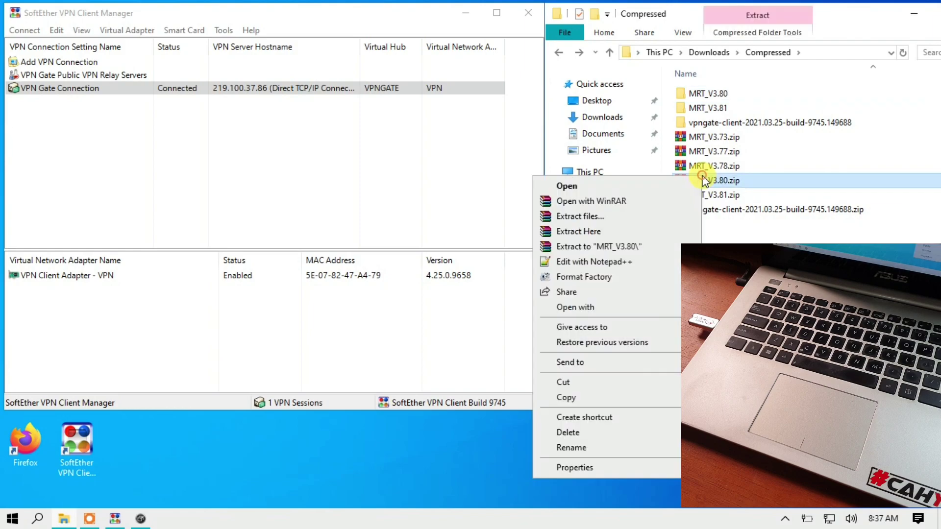
click(591, 247)
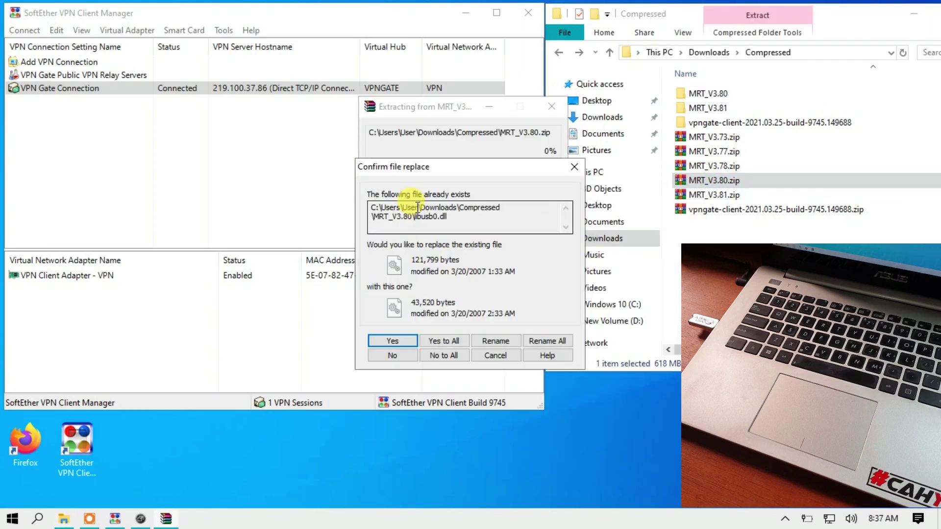
click(454, 343)
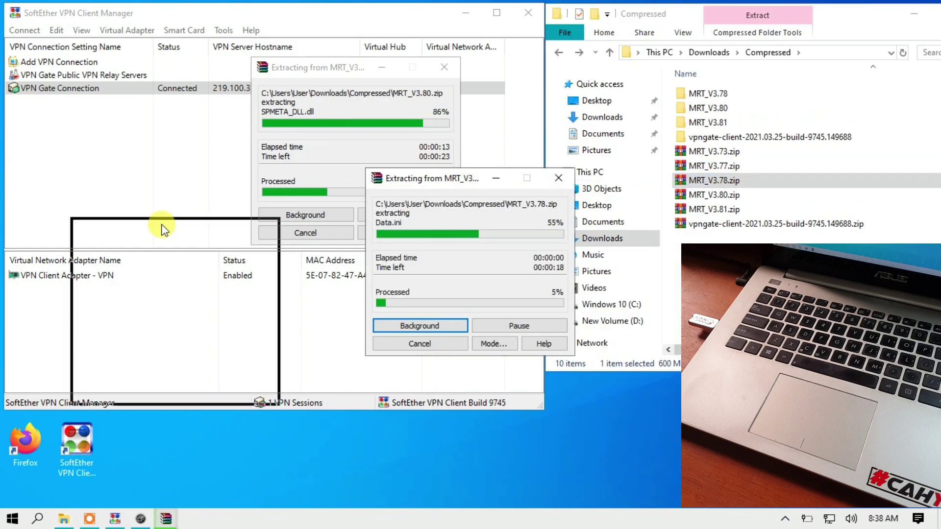
drag(161, 230, 127, 227)
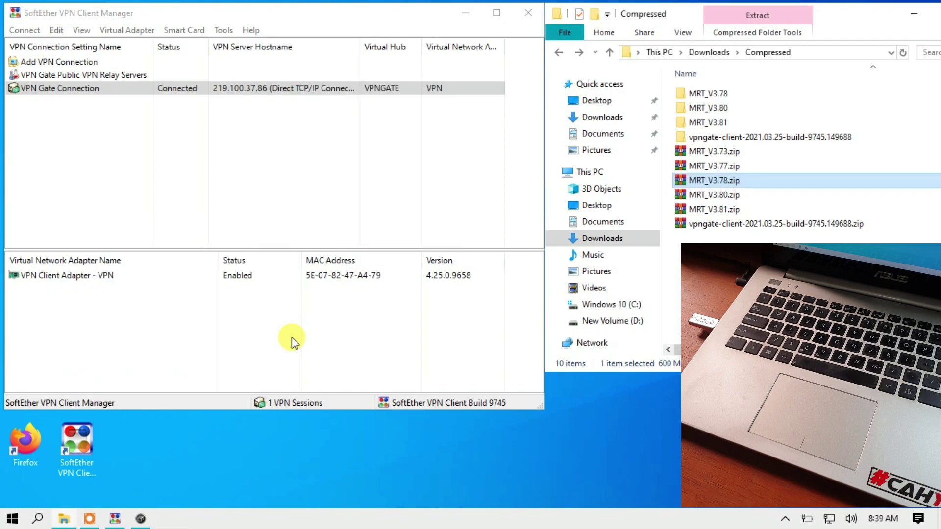
Open the freshly extracted MRT_V3.80 folder and run MRT_V3.80.exe.
double_click(716, 108)
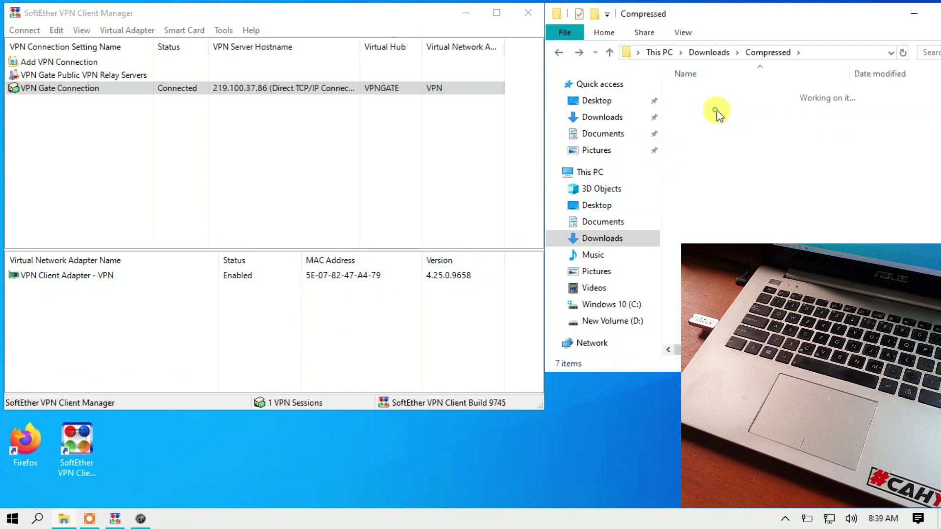
click(704, 169)
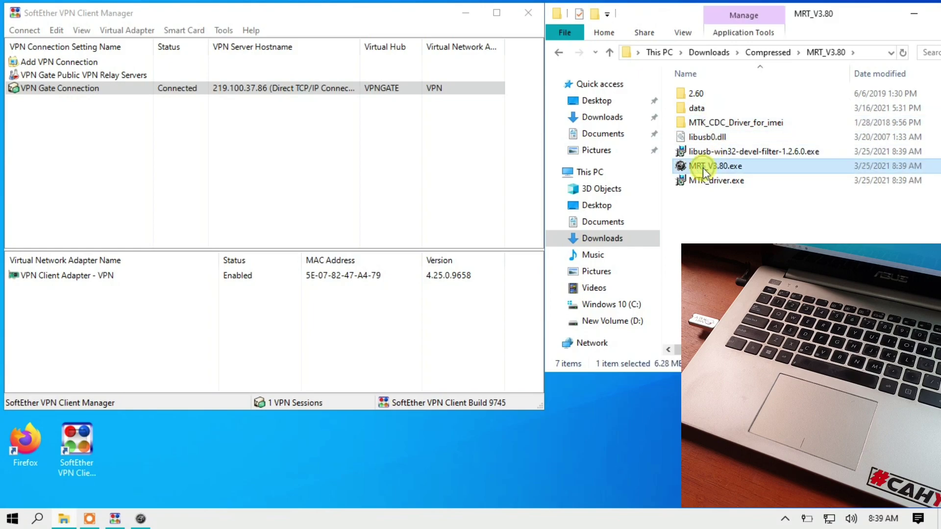
double_click(704, 167)
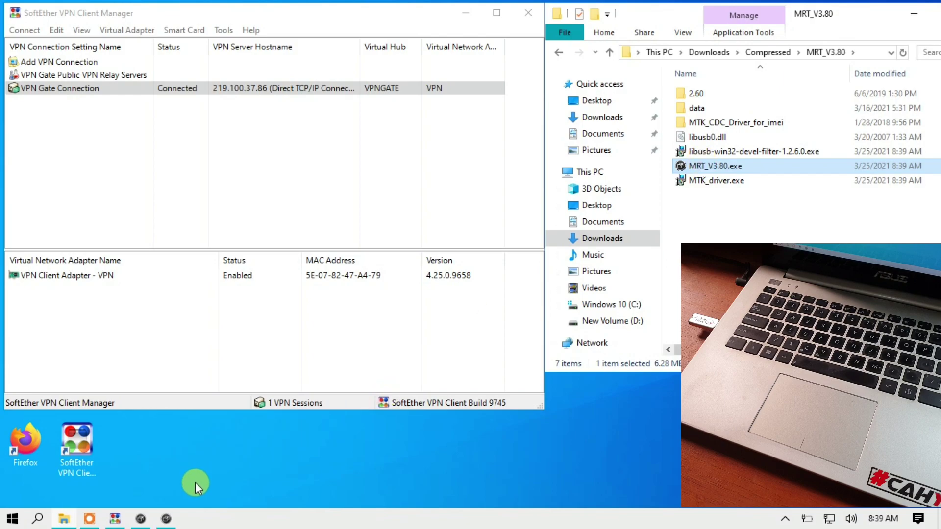
mouse_move(173, 522)
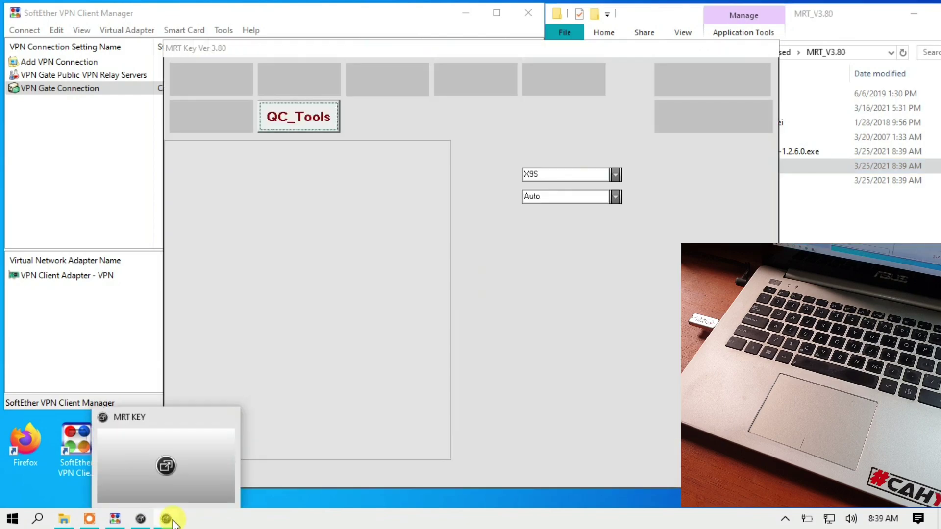
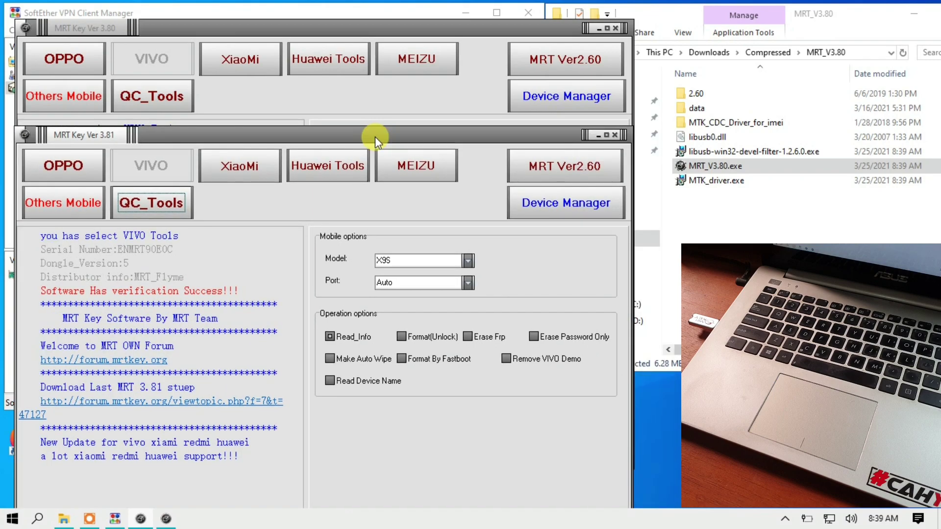
Run MRT_V3.78.exe from the MRT_V3.78 folder and place its window below the Ver 3.80 and Ver 3.81 windows.
click(785, 211)
click(560, 53)
double_click(712, 97)
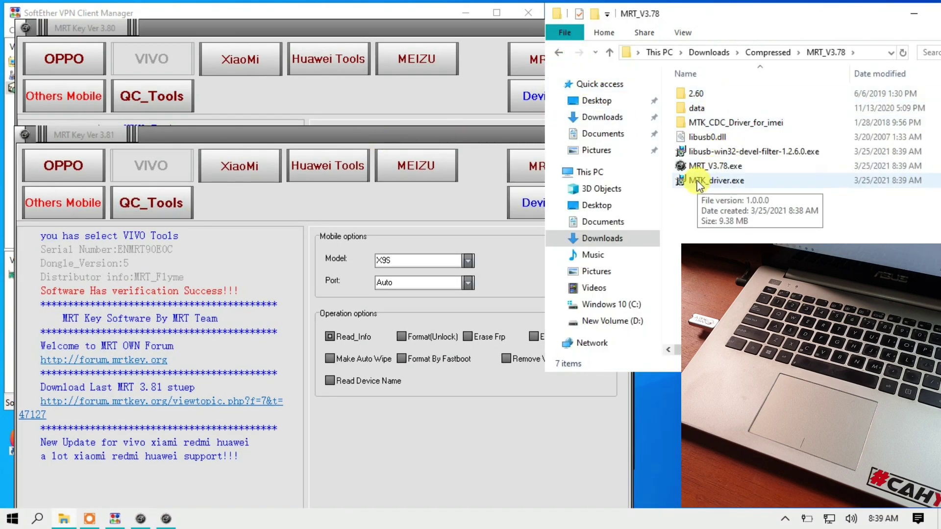
click(697, 168)
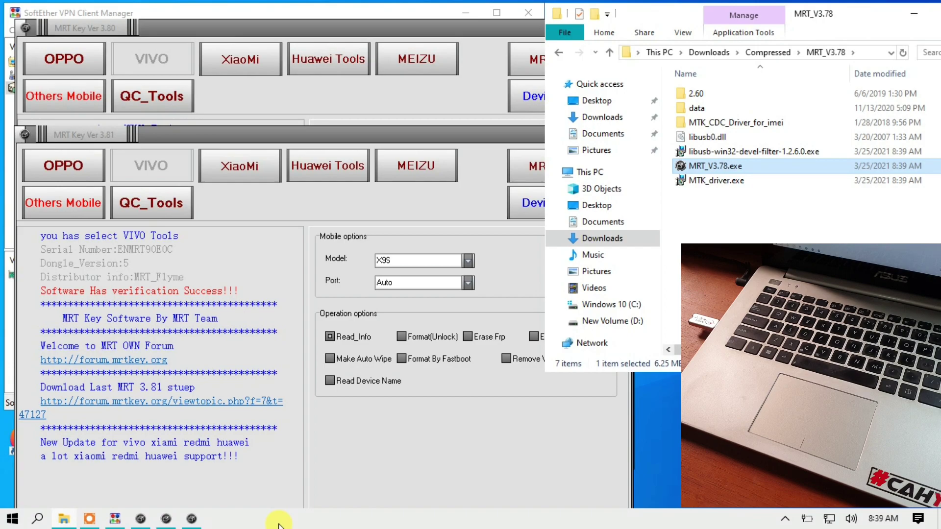
mouse_move(194, 523)
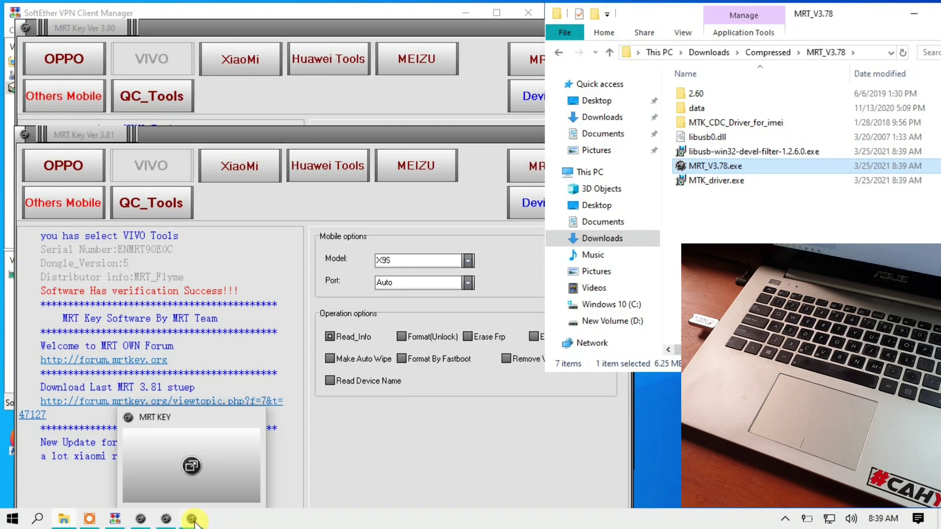
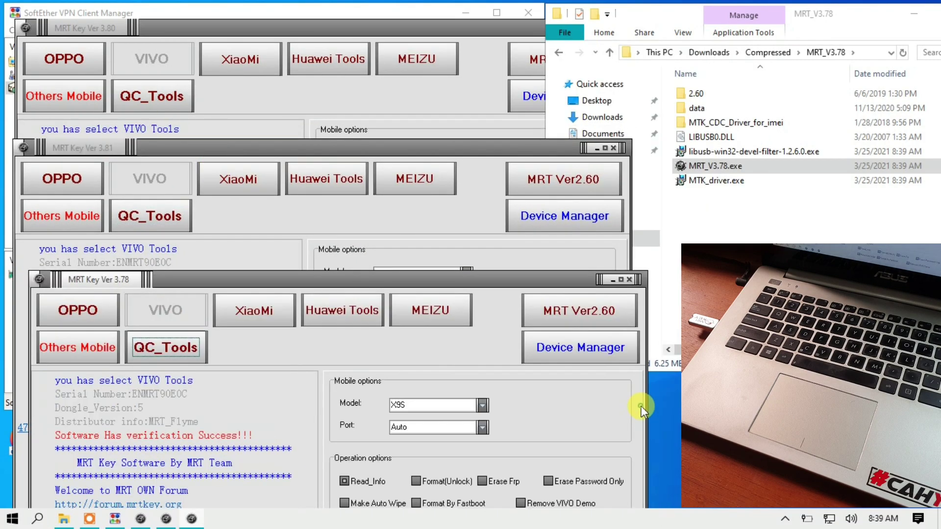
mouse_move(311, 279)
mouse_down()
mouse_move(299, 259)
mouse_move(306, 264)
mouse_up()
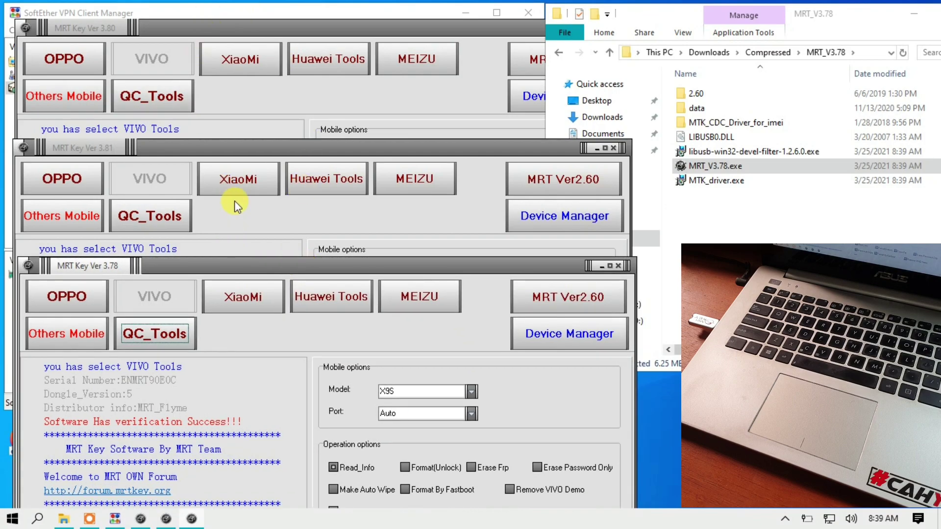